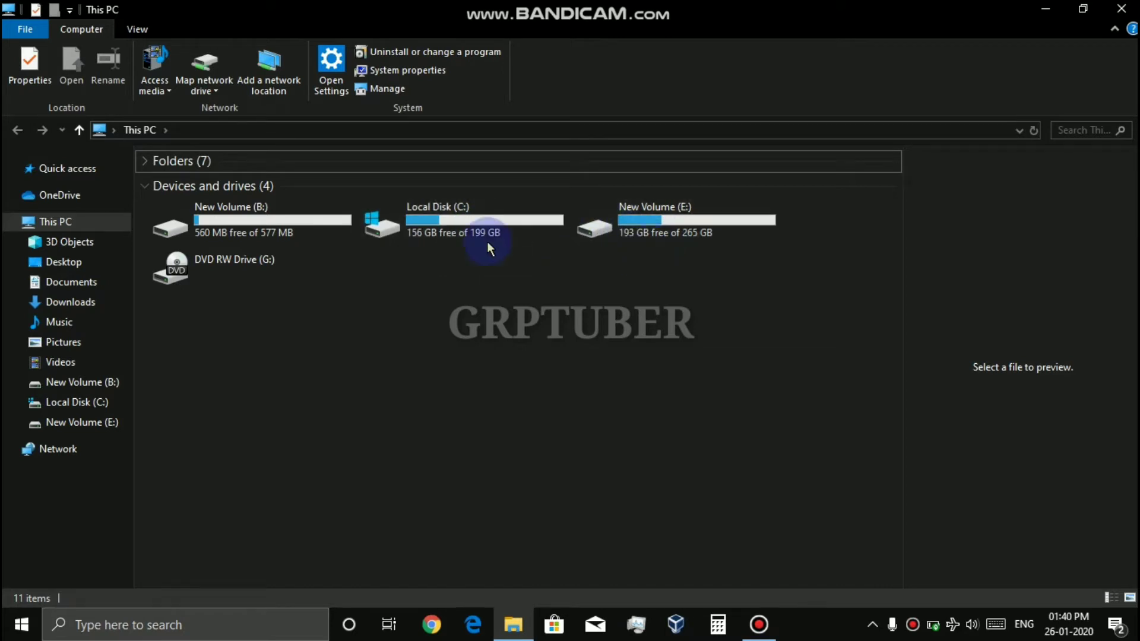
# Step: Open Disk Management for this PC and bring up the Shrink Volume settings for the C: partition
pyautogui.rightClick(77, 227)
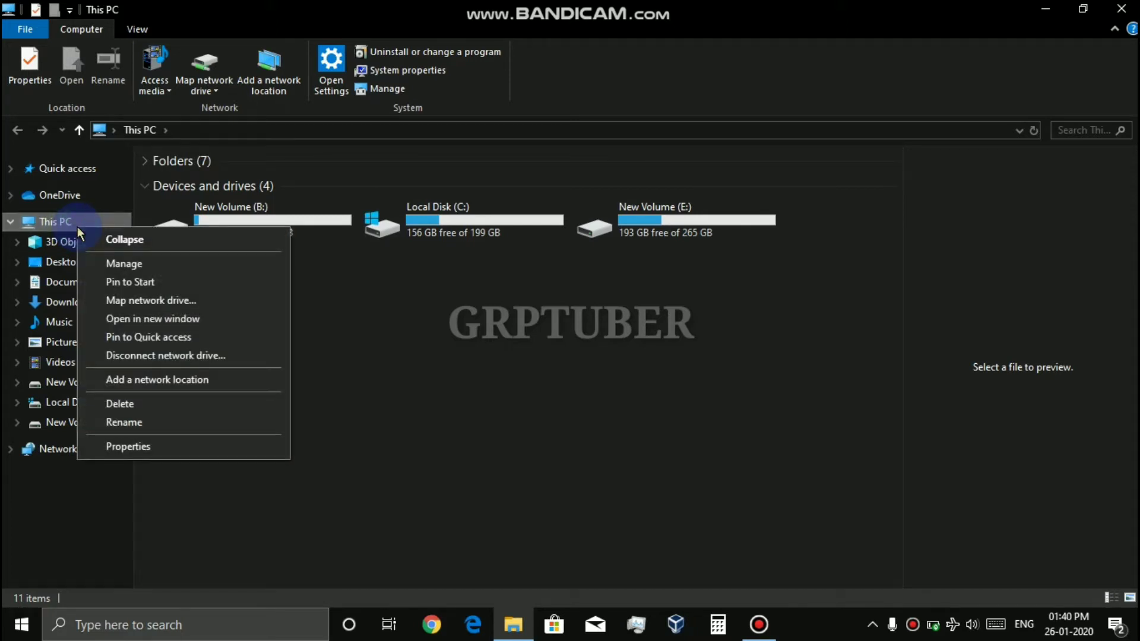
pyautogui.click(126, 265)
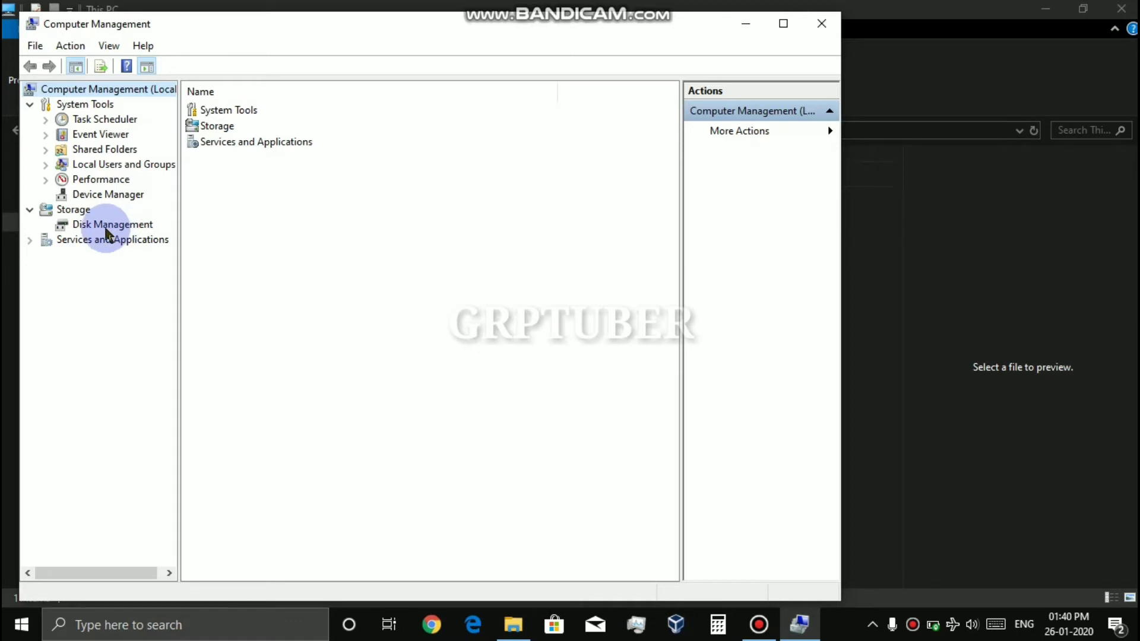
pyautogui.click(106, 229)
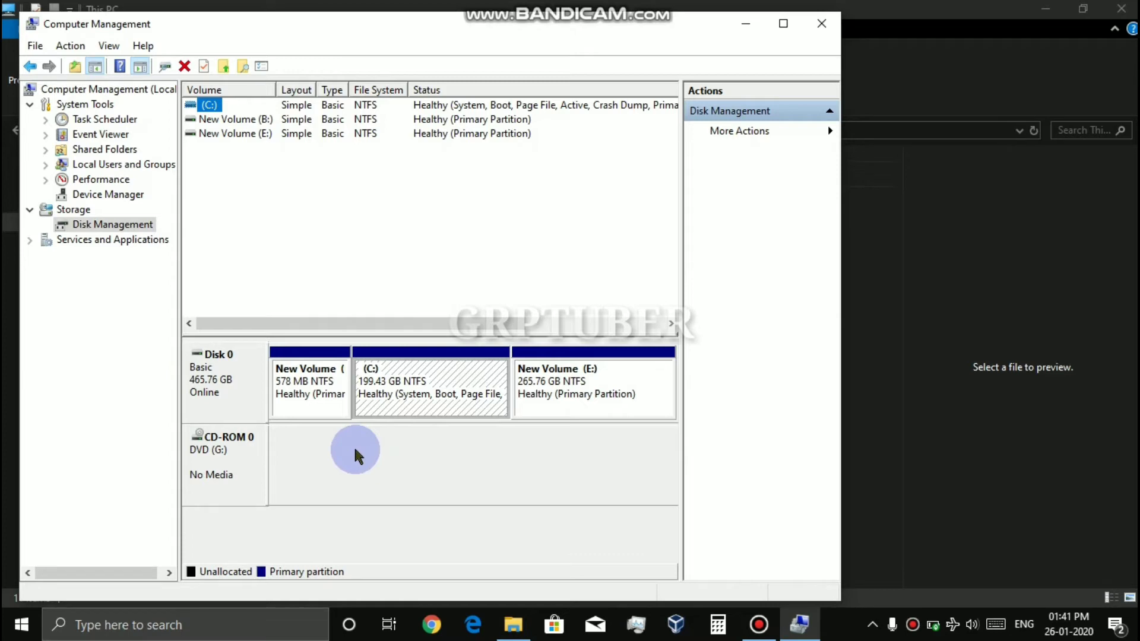
pyautogui.rightClick(461, 385)
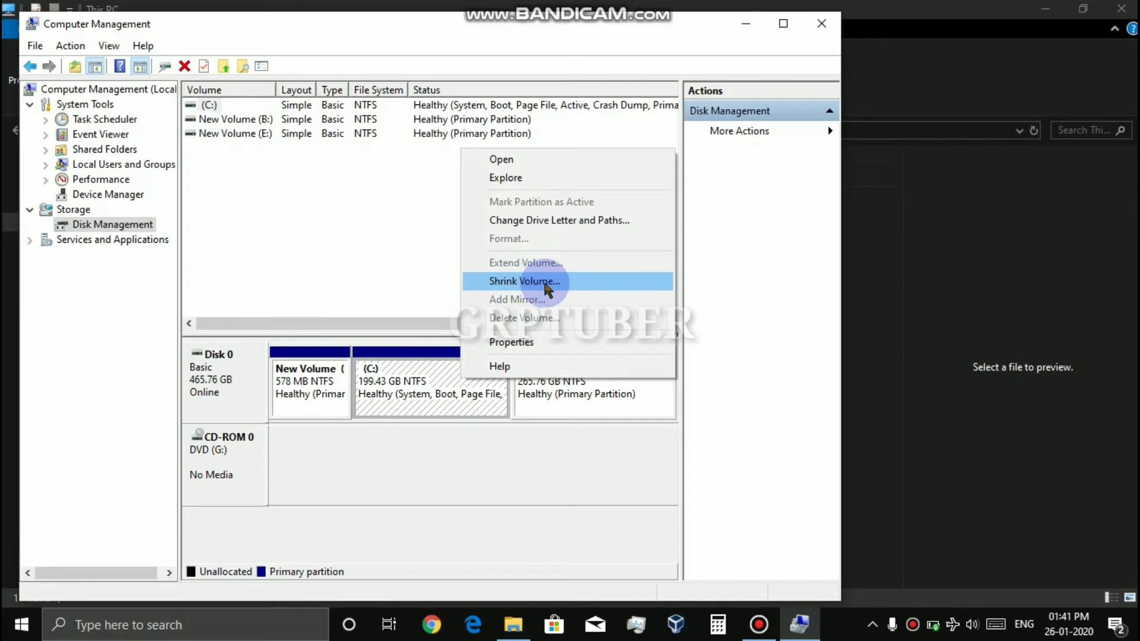
pyautogui.click(547, 289)
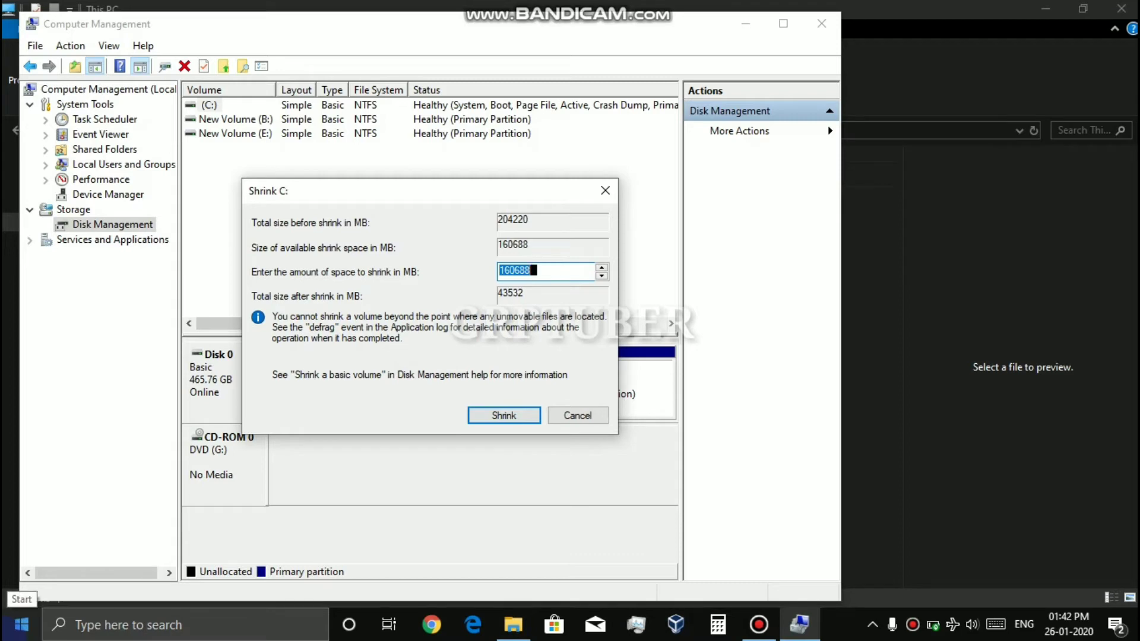
# Step: Open Calculator and multiply 1024 by 100 to convert 100 GB to megabytes
pyautogui.click(21, 625)
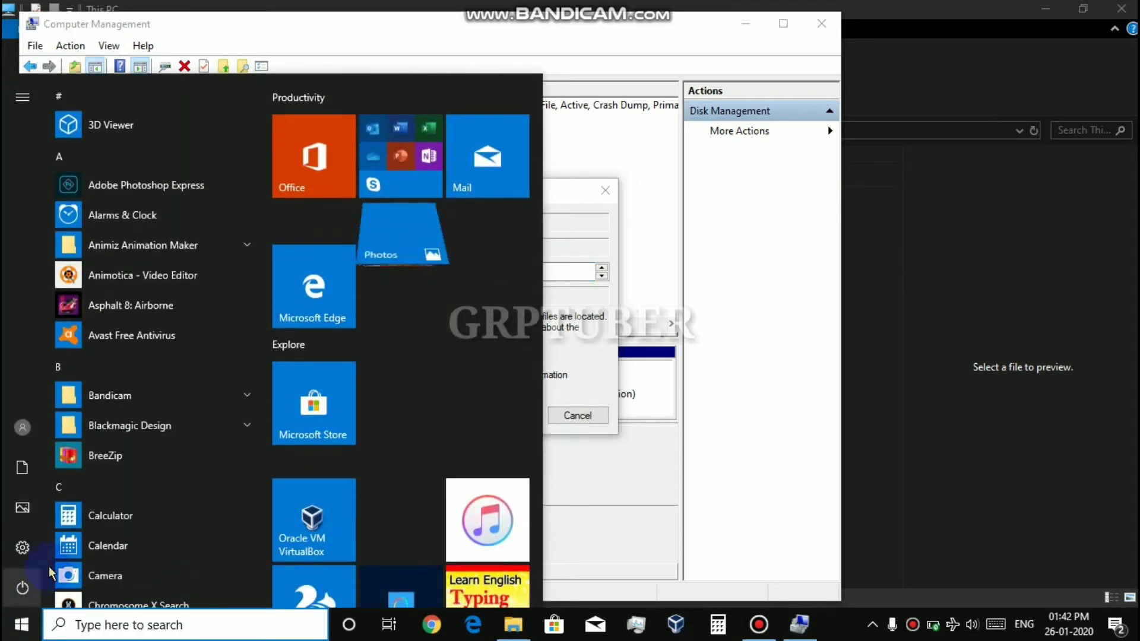
pyautogui.click(126, 517)
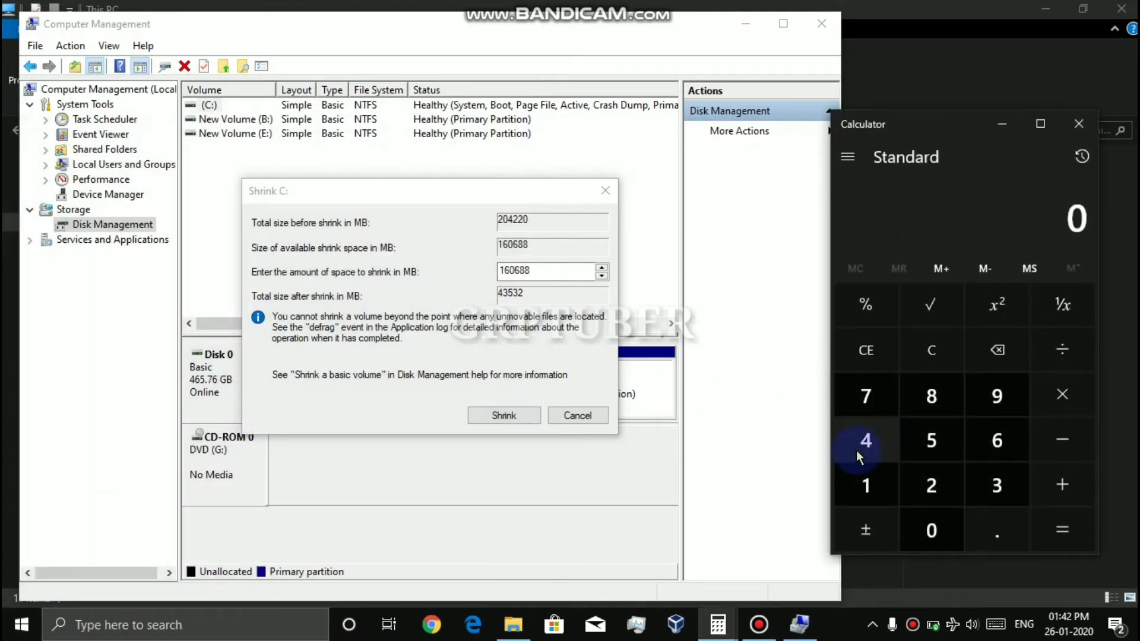
pyautogui.click(868, 487)
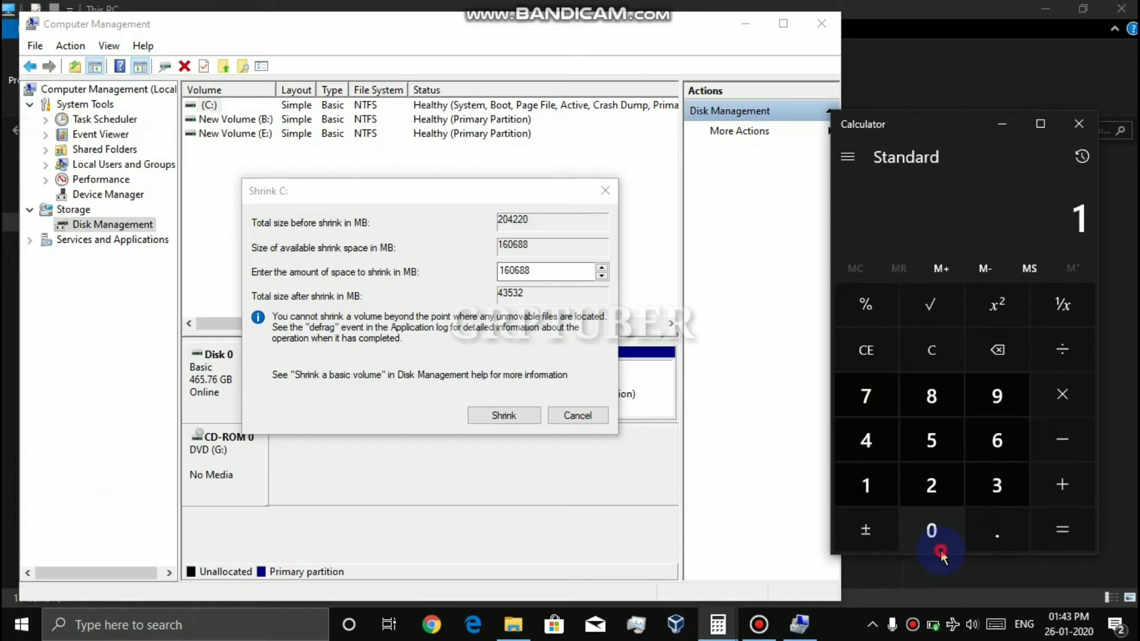
pyautogui.click(941, 535)
pyautogui.click(942, 496)
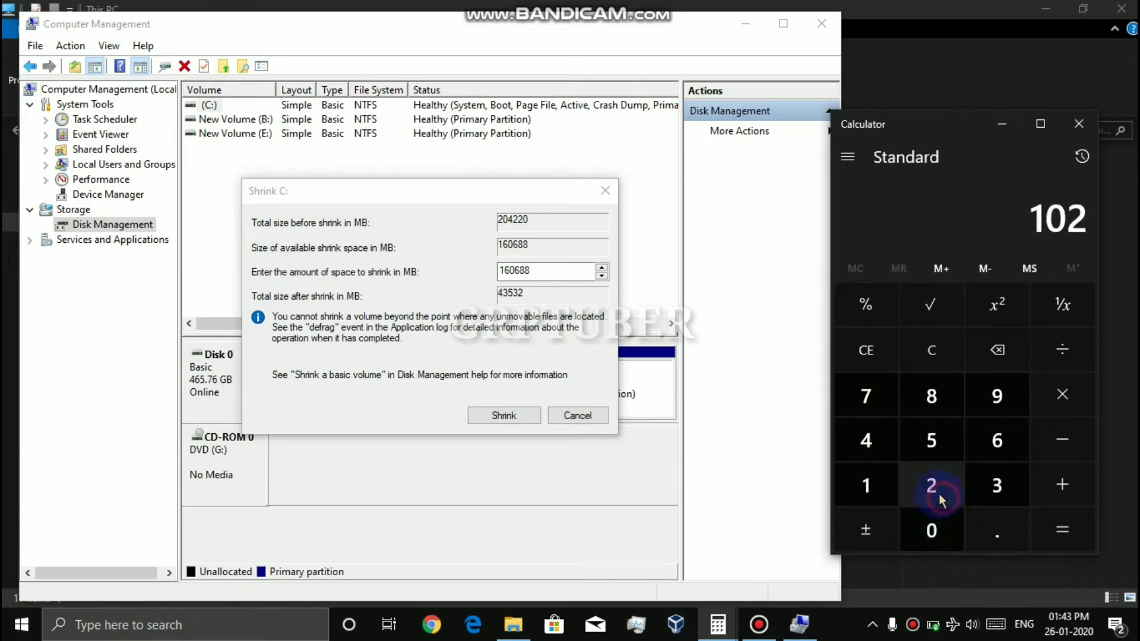
pyautogui.click(871, 438)
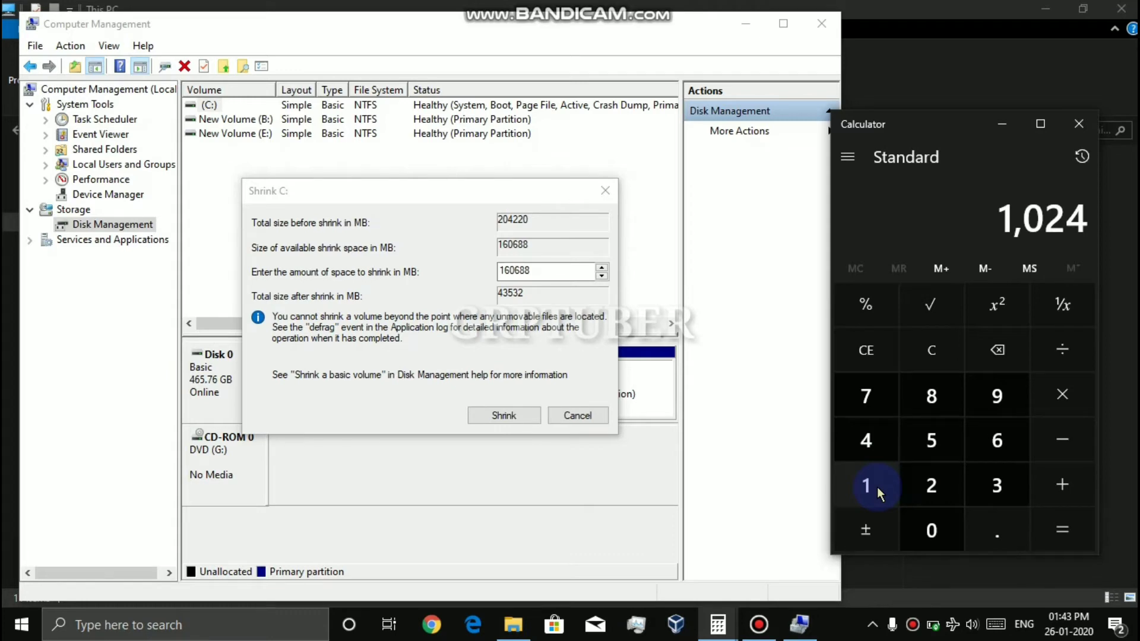
pyautogui.click(1072, 398)
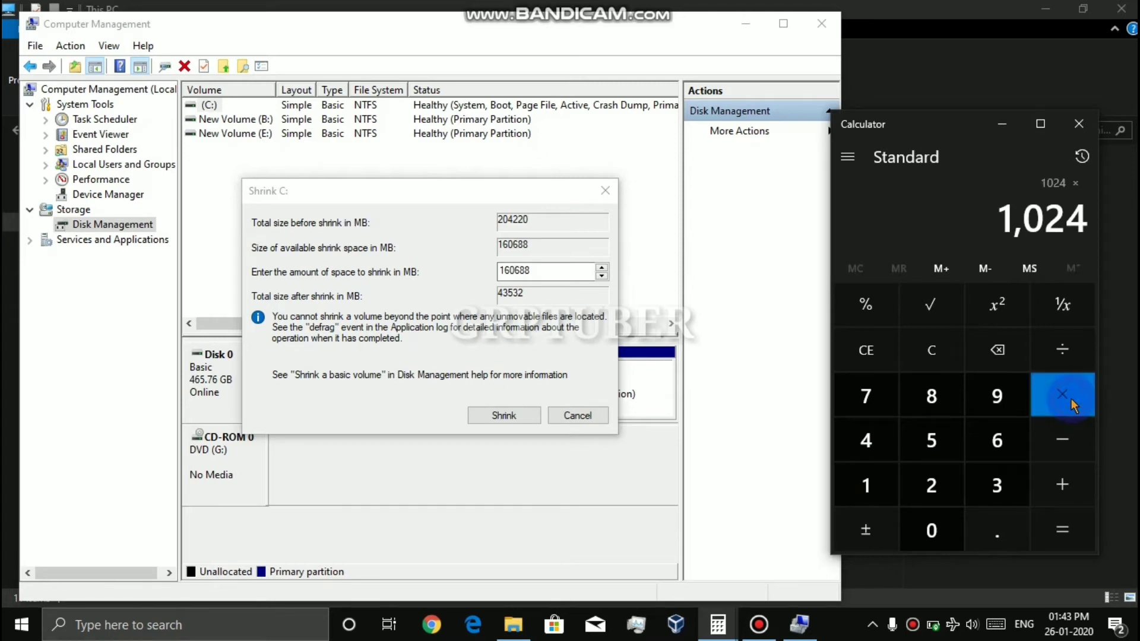
pyautogui.click(887, 491)
pyautogui.doubleClick(933, 547)
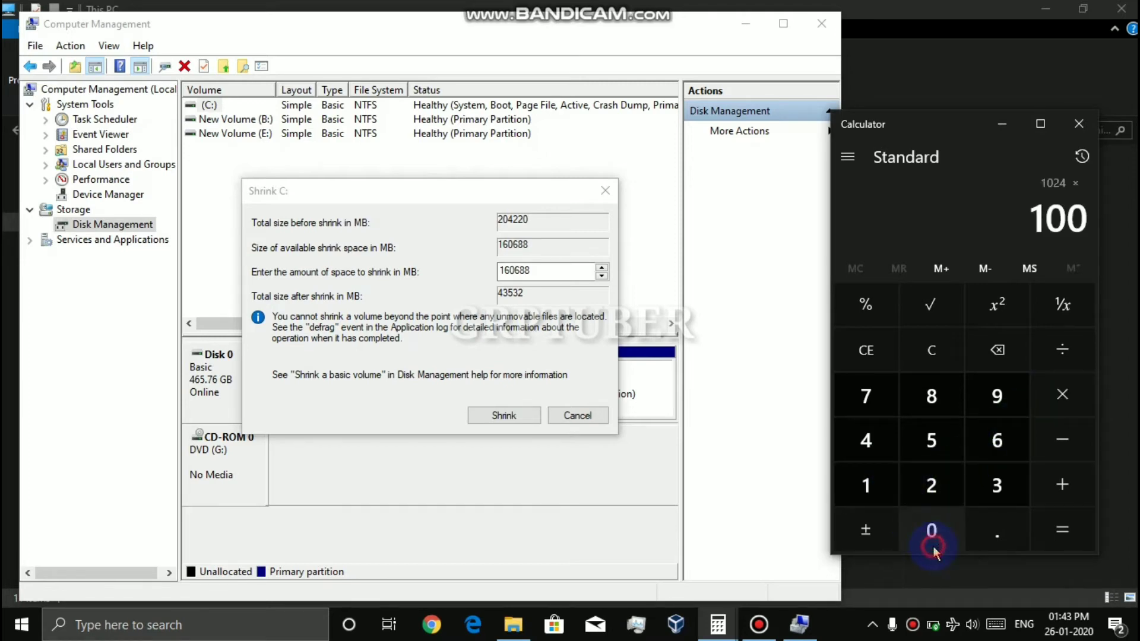
pyautogui.click(1057, 532)
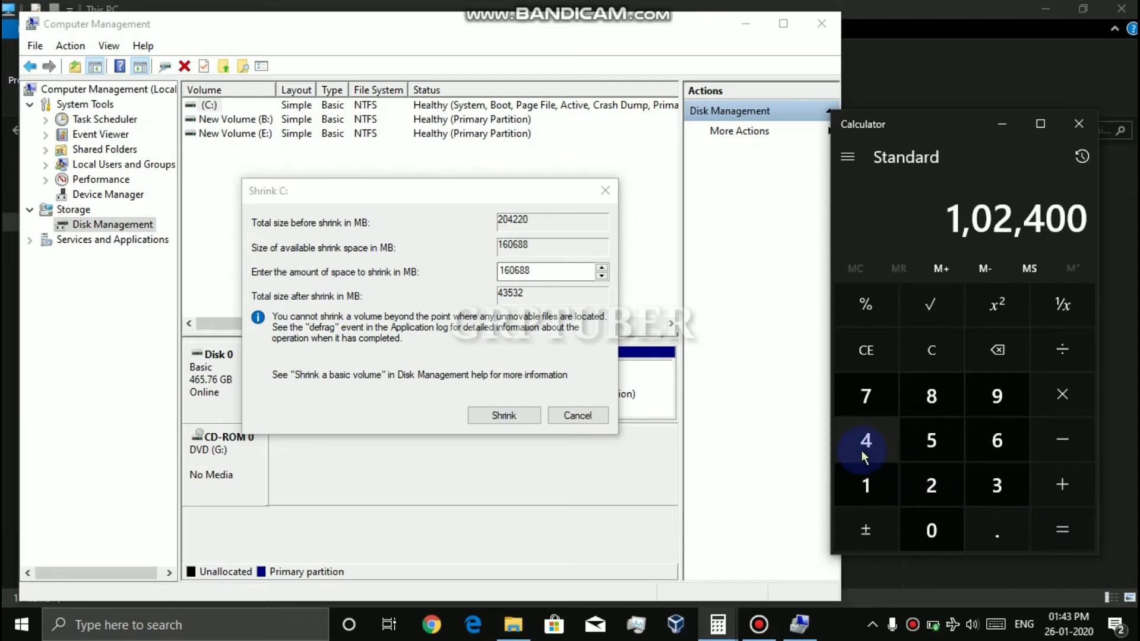
# Step: Set the amount of space to shrink to 102400 MB and shrink the C: volume
pyautogui.click(424, 308)
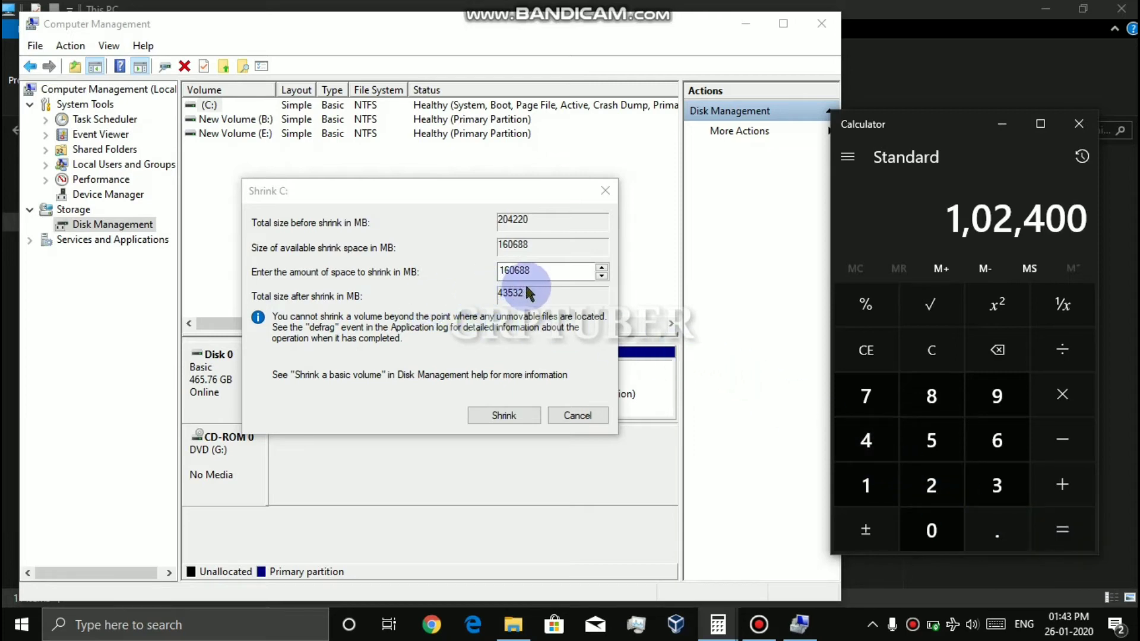
pyautogui.click(541, 271)
pyautogui.click(545, 272)
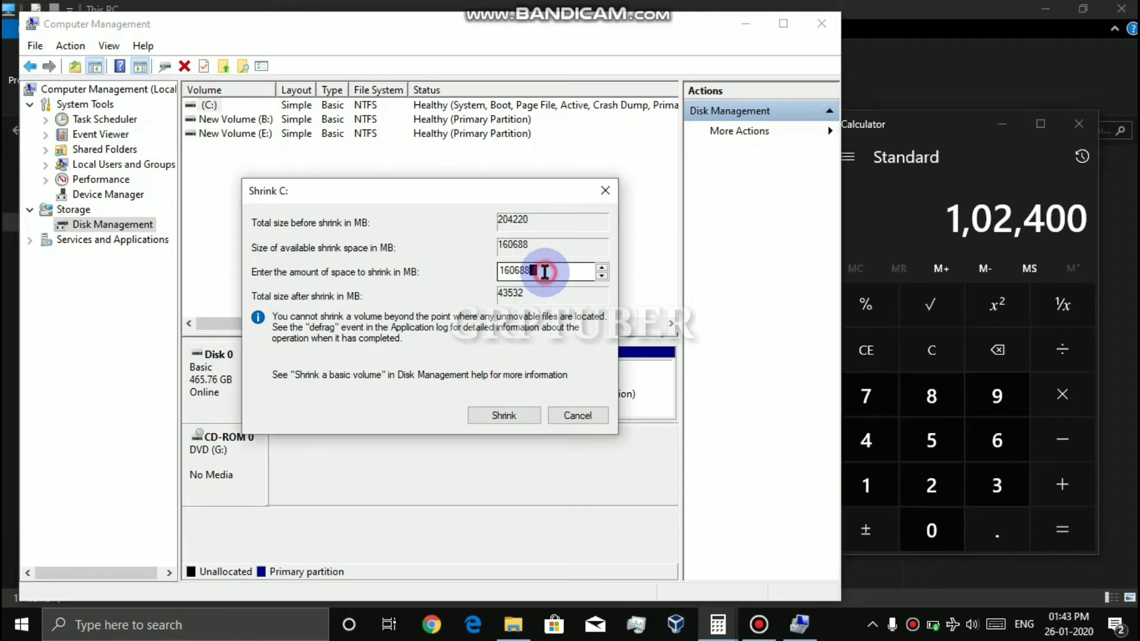
pyautogui.press('BackSpace')
pyautogui.press('BackSpace')
pyautogui.press('BackSpace')
pyautogui.press('BackSpace')
pyautogui.press('BackSpace')
pyautogui.press('BackSpace')
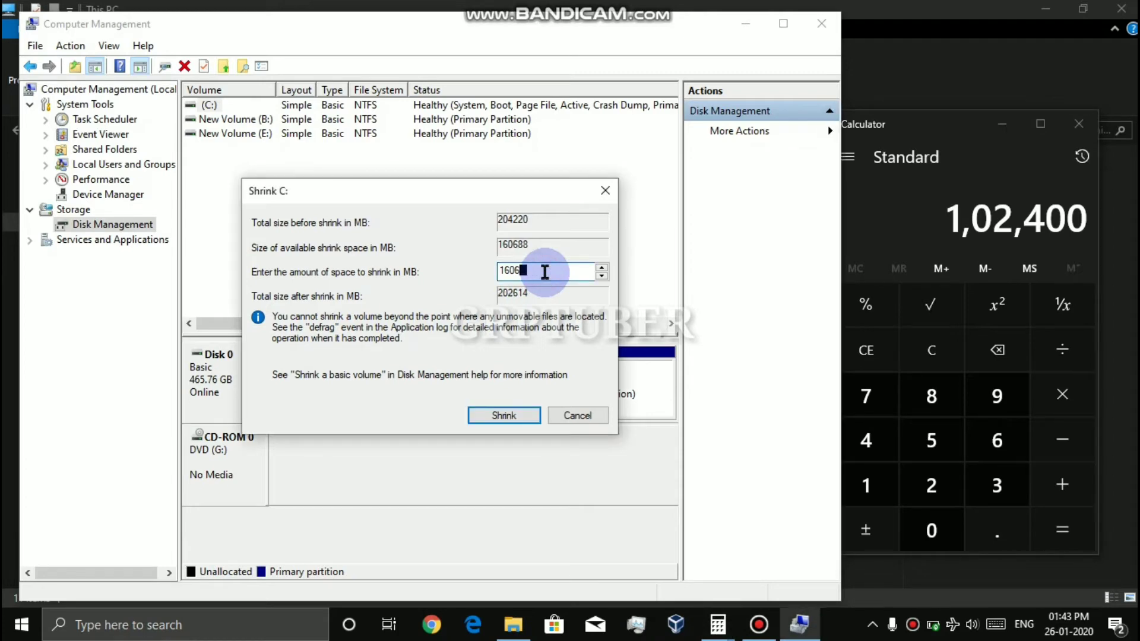
pyautogui.write('1')
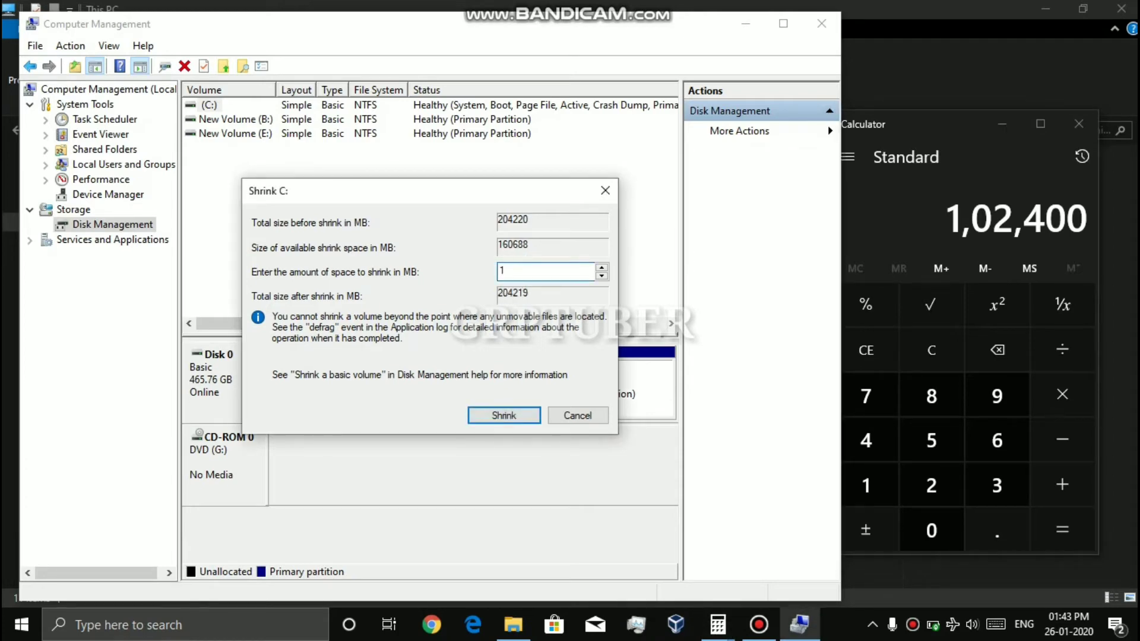
pyautogui.write('02400')
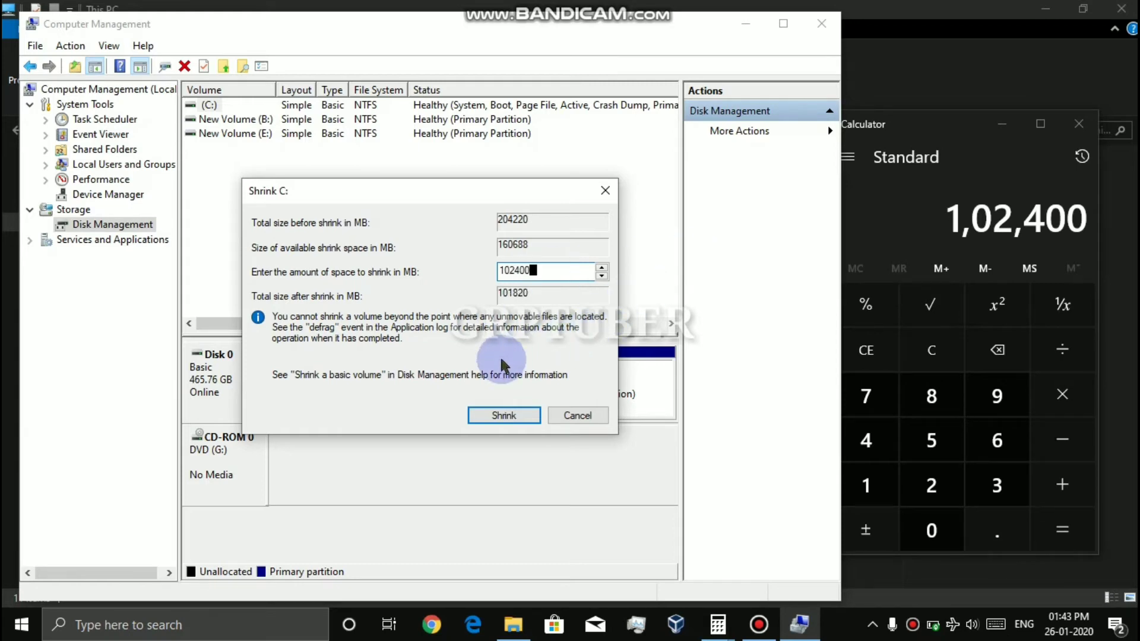
pyautogui.click(506, 417)
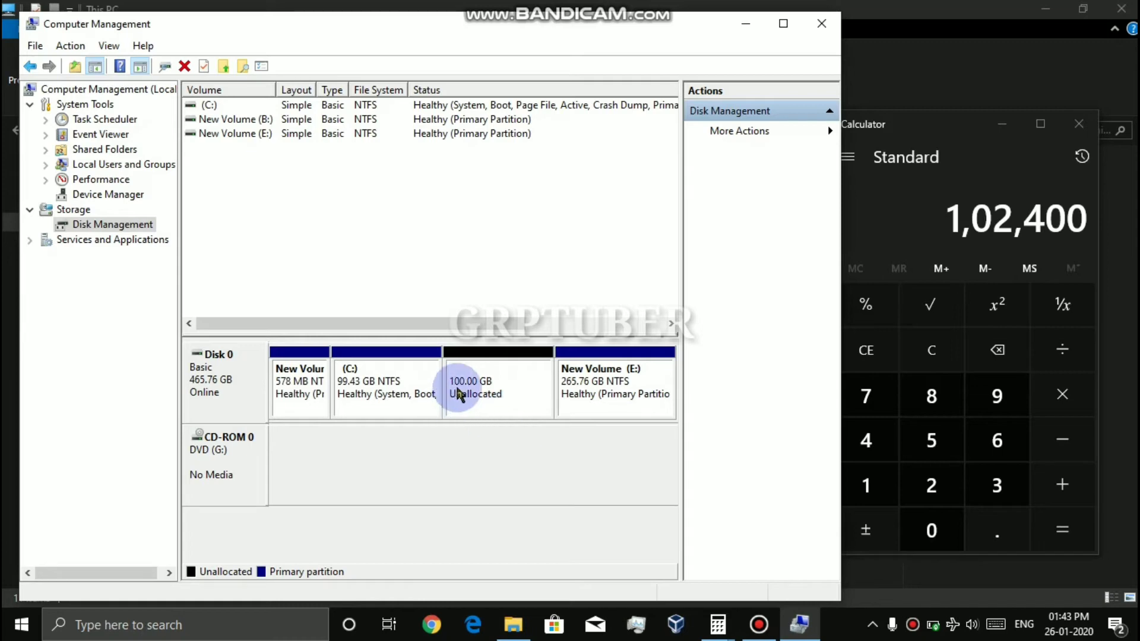
# Step: Start a new simple volume on the unallocated space, keeping the size of 102400 MB and drive letter D
pyautogui.rightClick(499, 392)
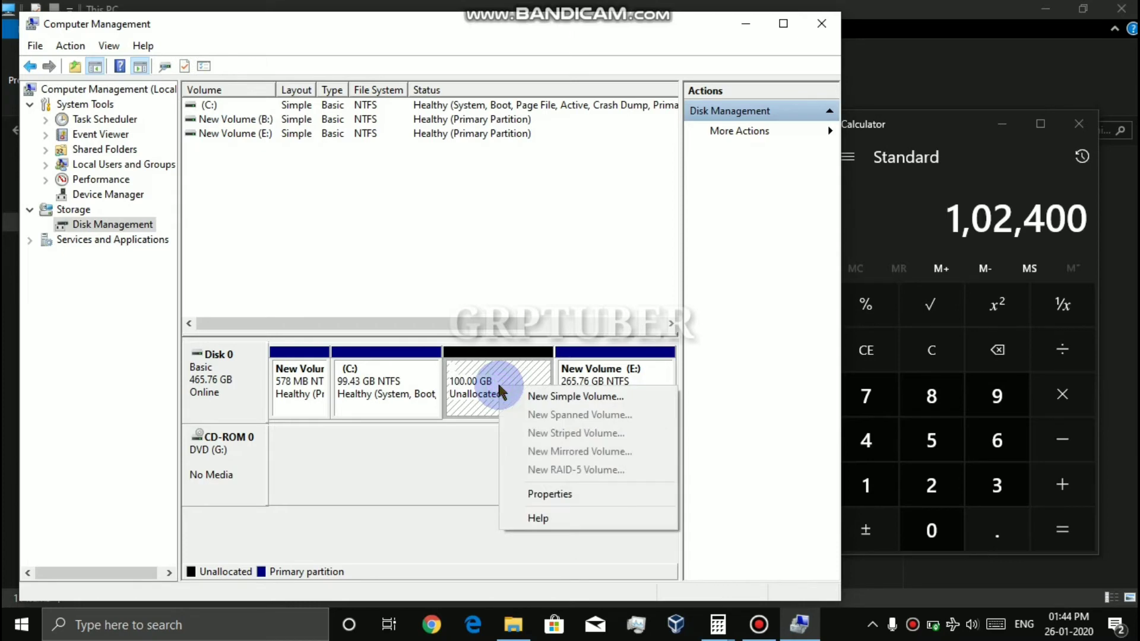
pyautogui.click(530, 397)
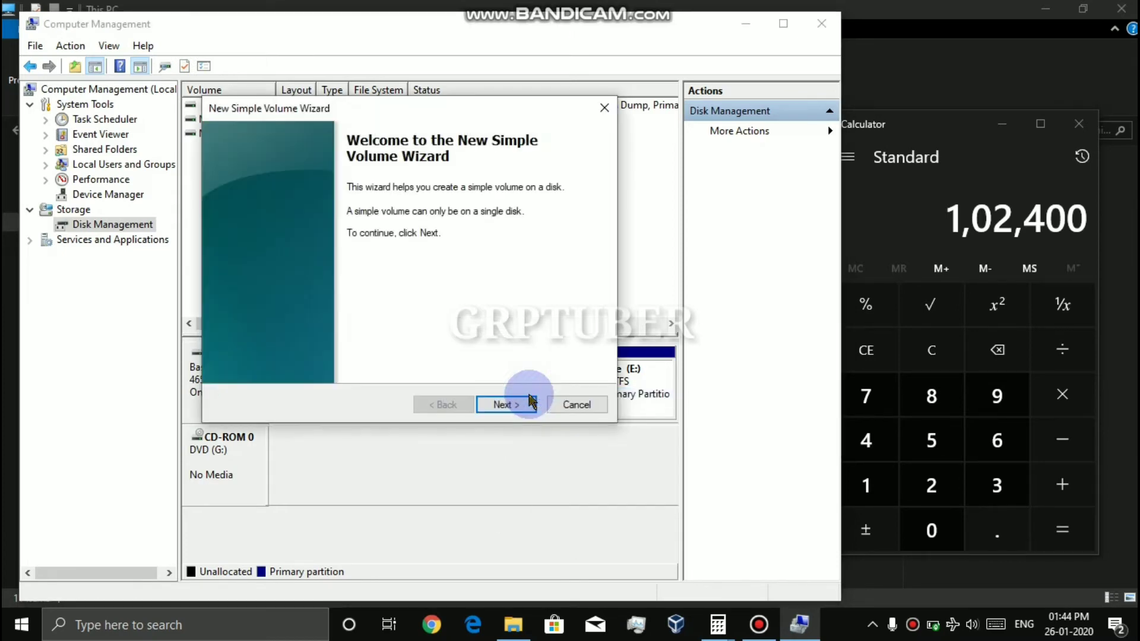
pyautogui.click(509, 404)
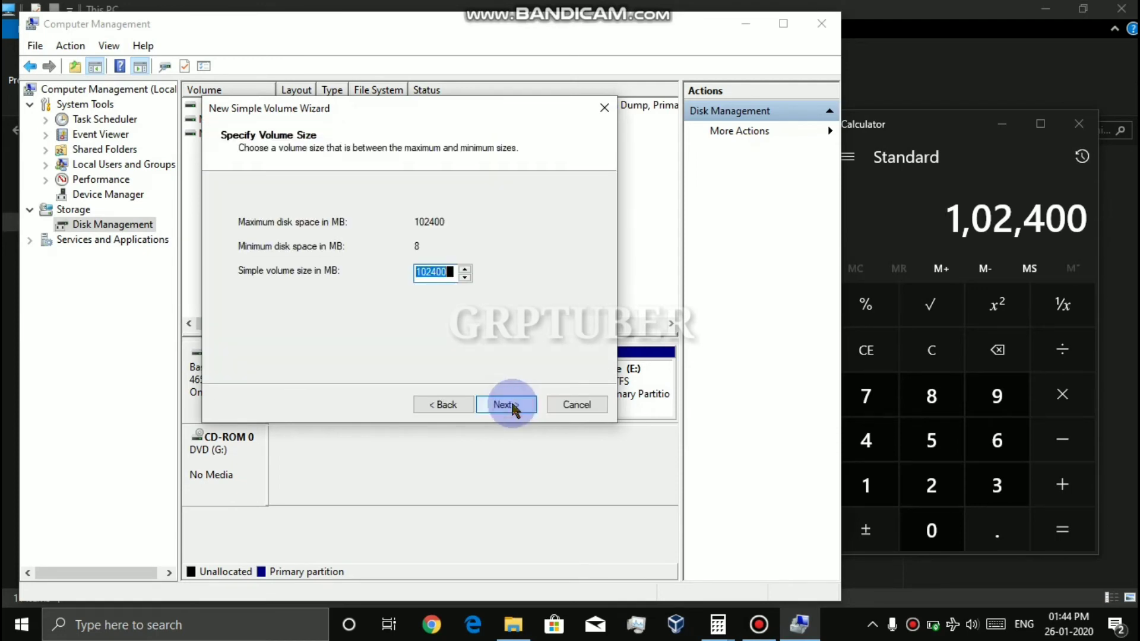
pyautogui.click(504, 406)
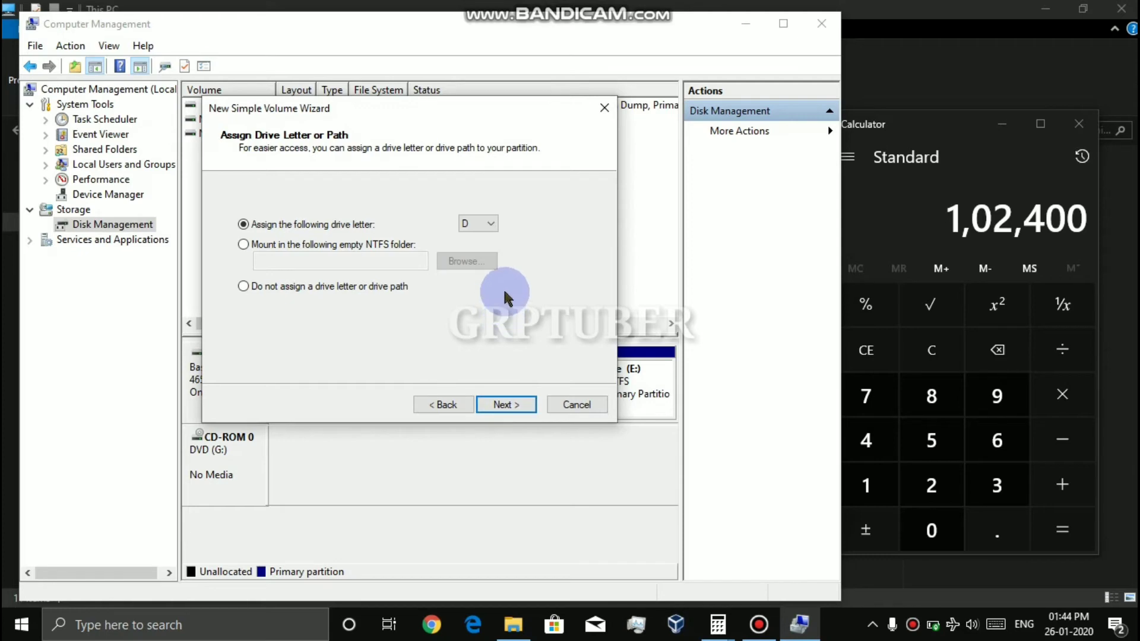
pyautogui.click(486, 223)
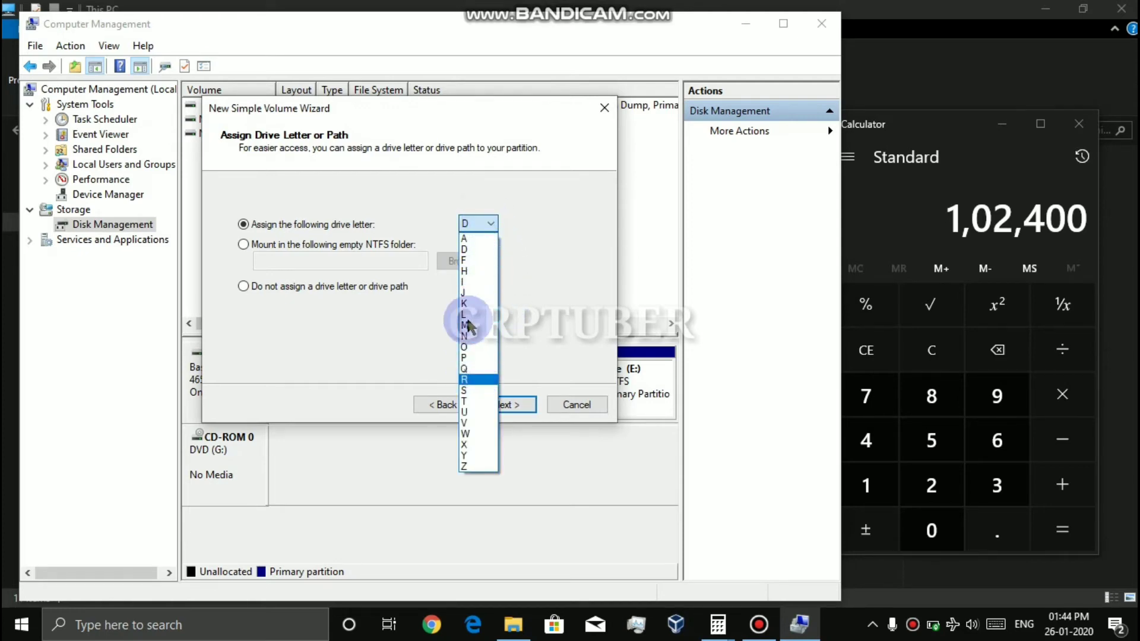
pyautogui.click(465, 224)
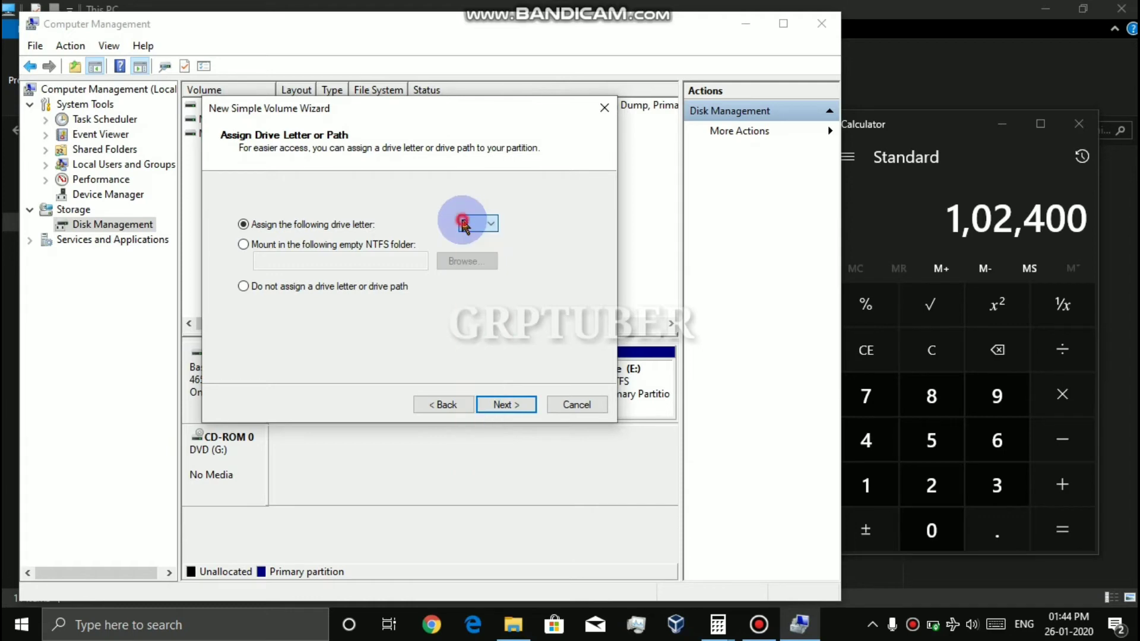
pyautogui.click(501, 406)
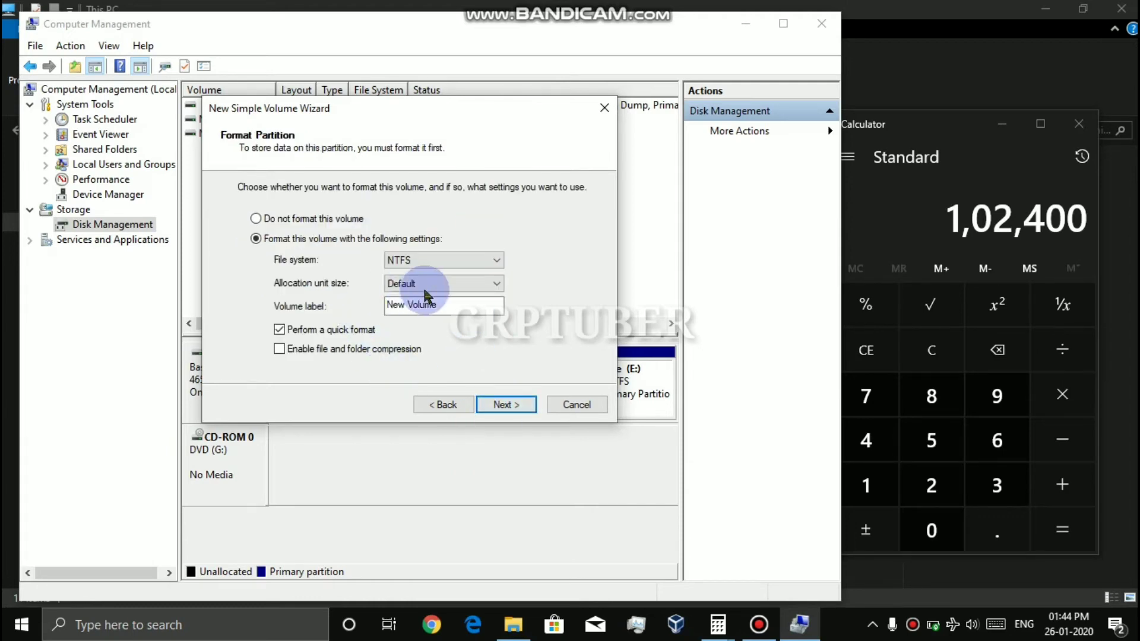
# Step: Label the new volume GRPTUBER, keep the NTFS quick format settings, and finish creating it
pyautogui.click(476, 309)
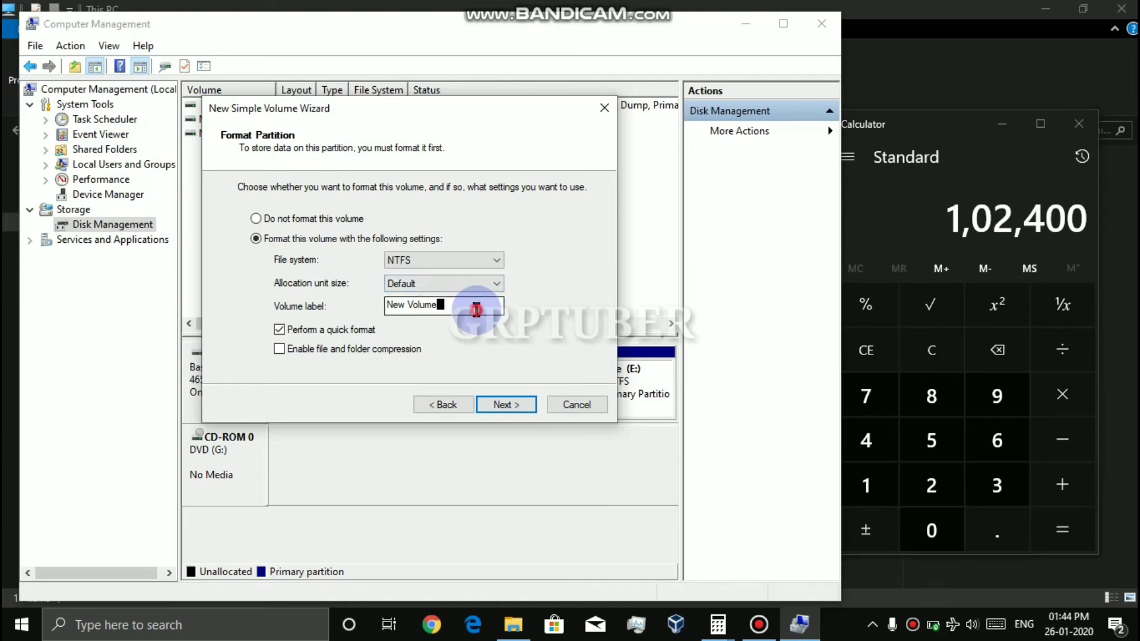
pyautogui.press('BackSpace')
pyautogui.press('BackSpace')
pyautogui.press('BackSpace')
pyautogui.press('BackSpace')
pyautogui.press('BackSpace')
pyautogui.press('BackSpace')
pyautogui.press('BackSpace')
pyautogui.press('BackSpace')
pyautogui.press('BackSpace')
pyautogui.press('BackSpace')
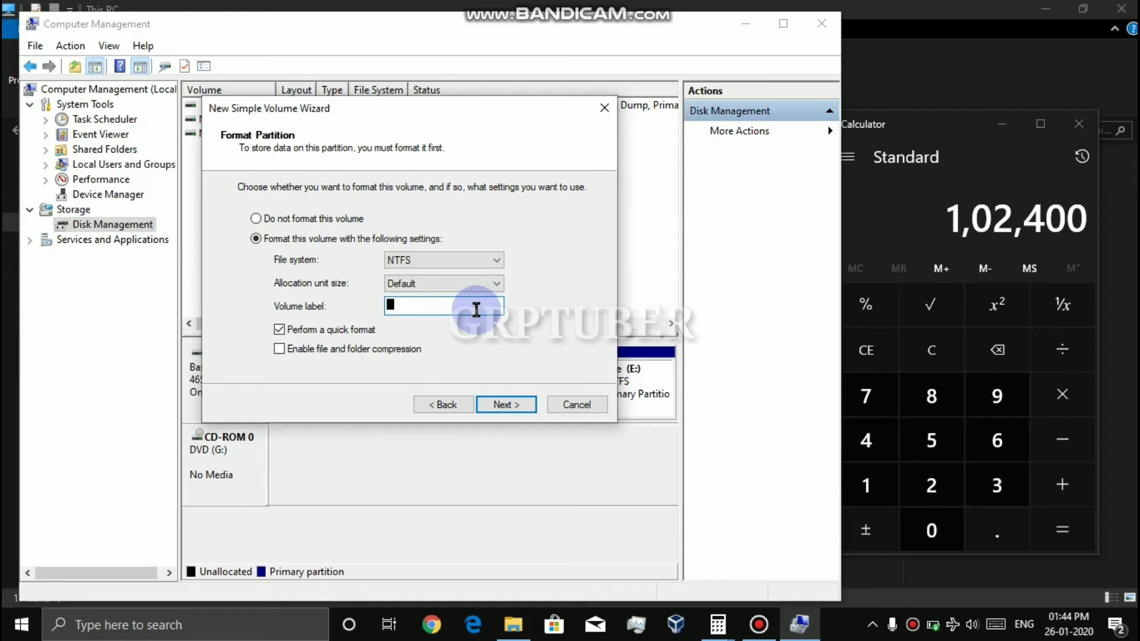
pyautogui.write('G')
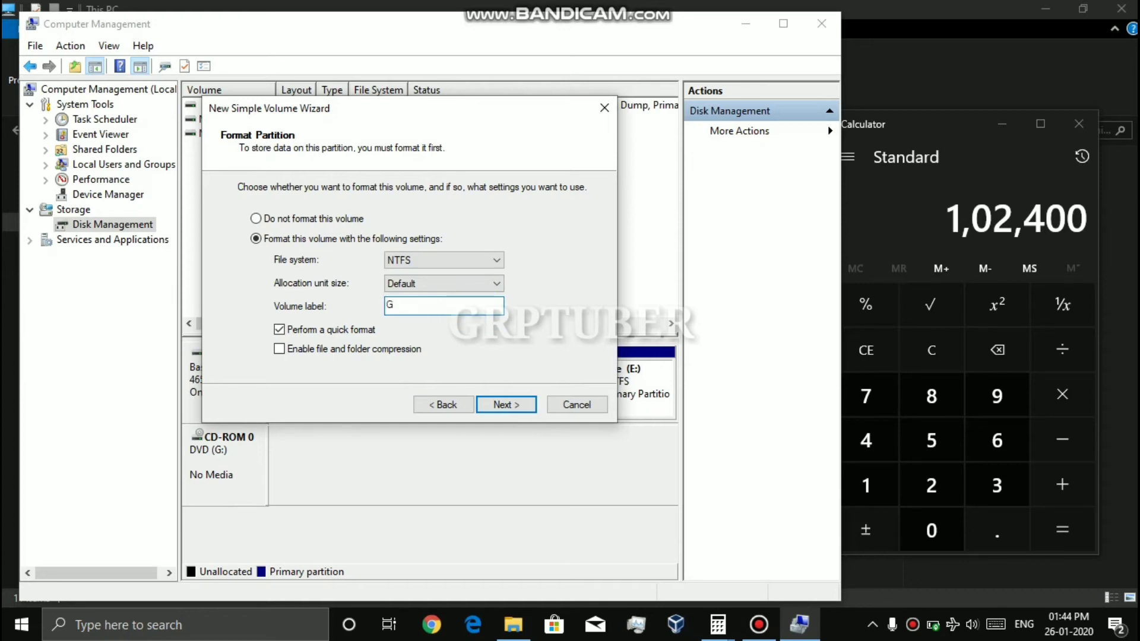
pyautogui.write('RPTUBER')
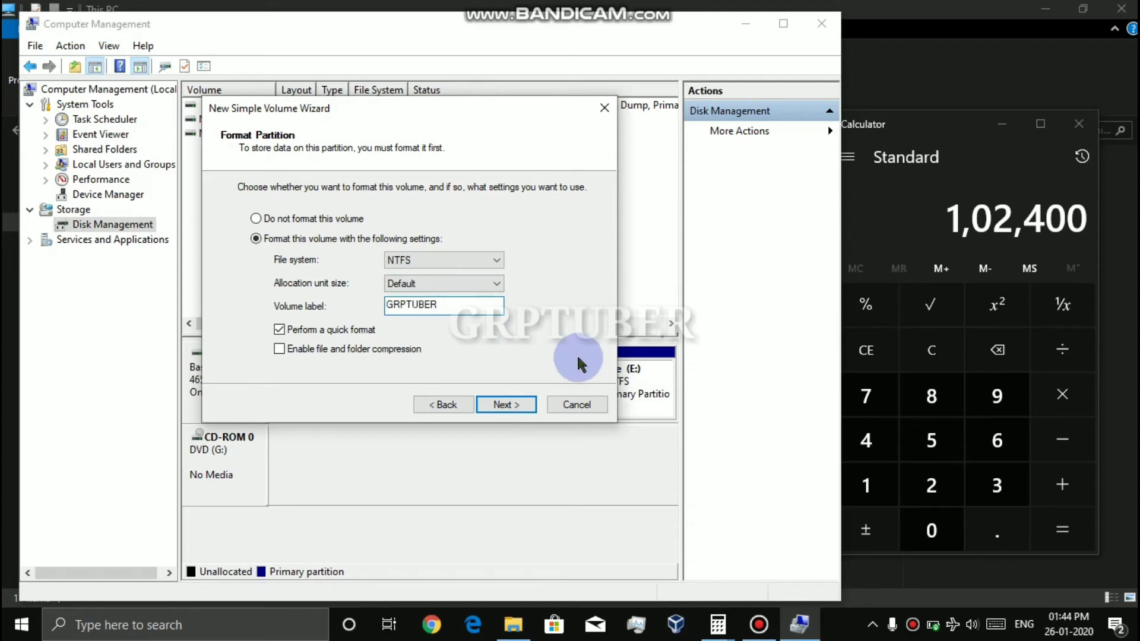
pyautogui.click(521, 403)
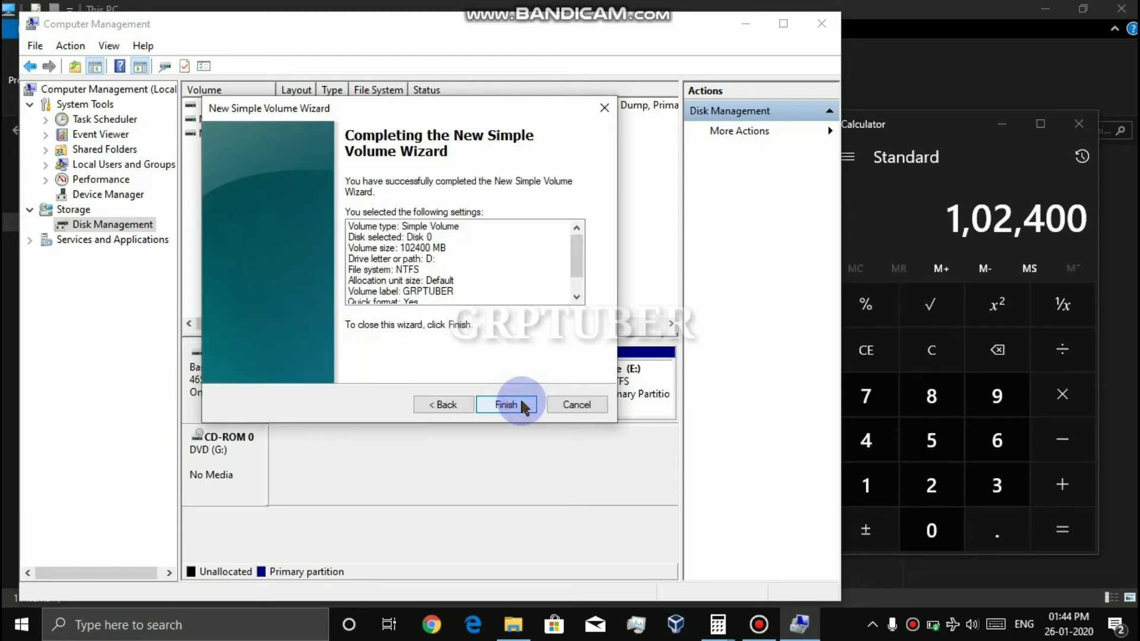
pyautogui.click(519, 405)
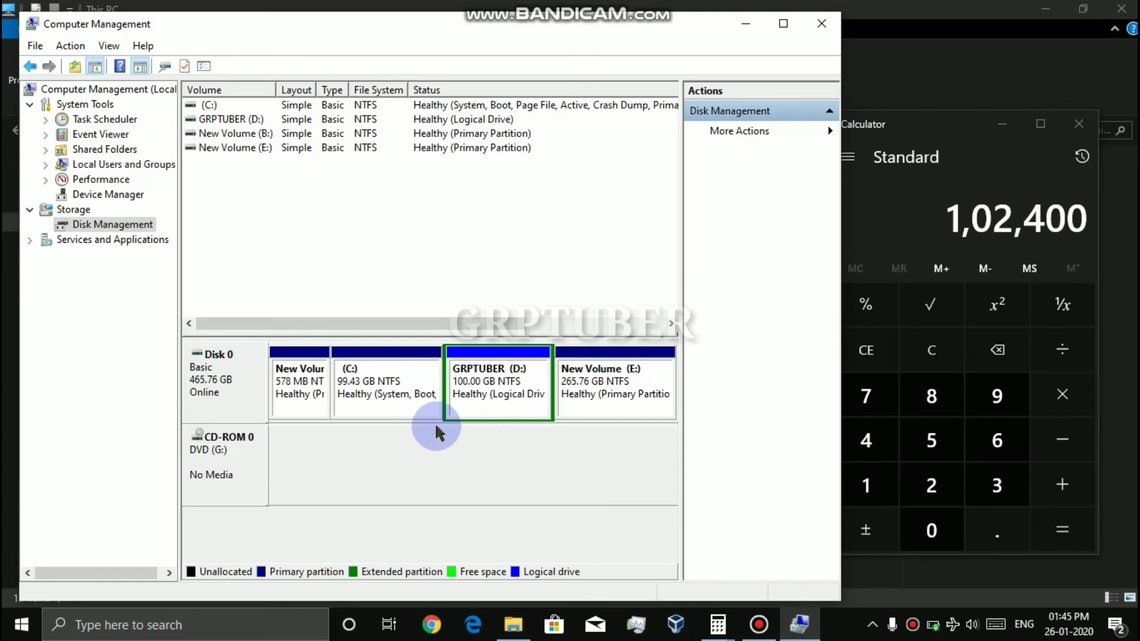
# Step: Close Computer Management, File Explorer and Calculator, and refresh the desktop
pyautogui.click(822, 24)
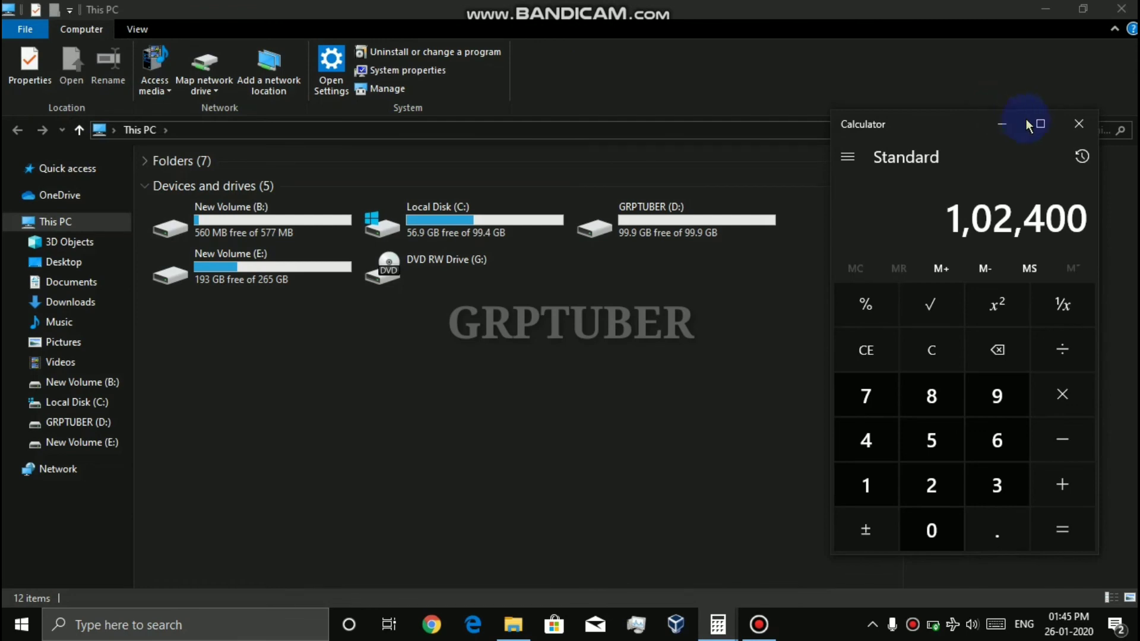
pyautogui.click(1080, 123)
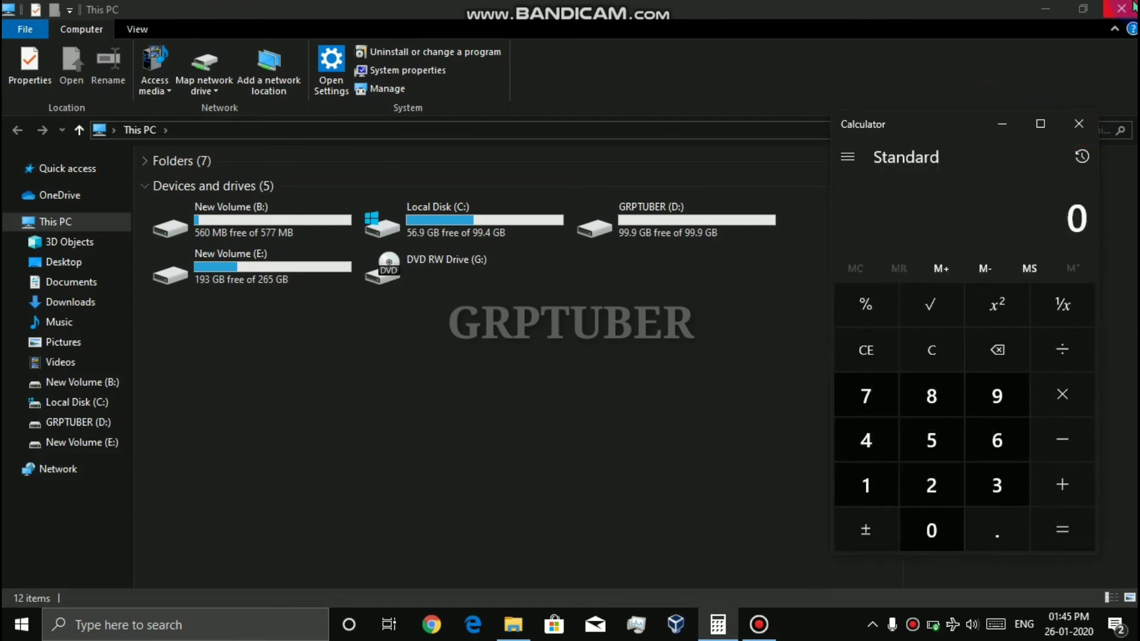
pyautogui.click(1121, 8)
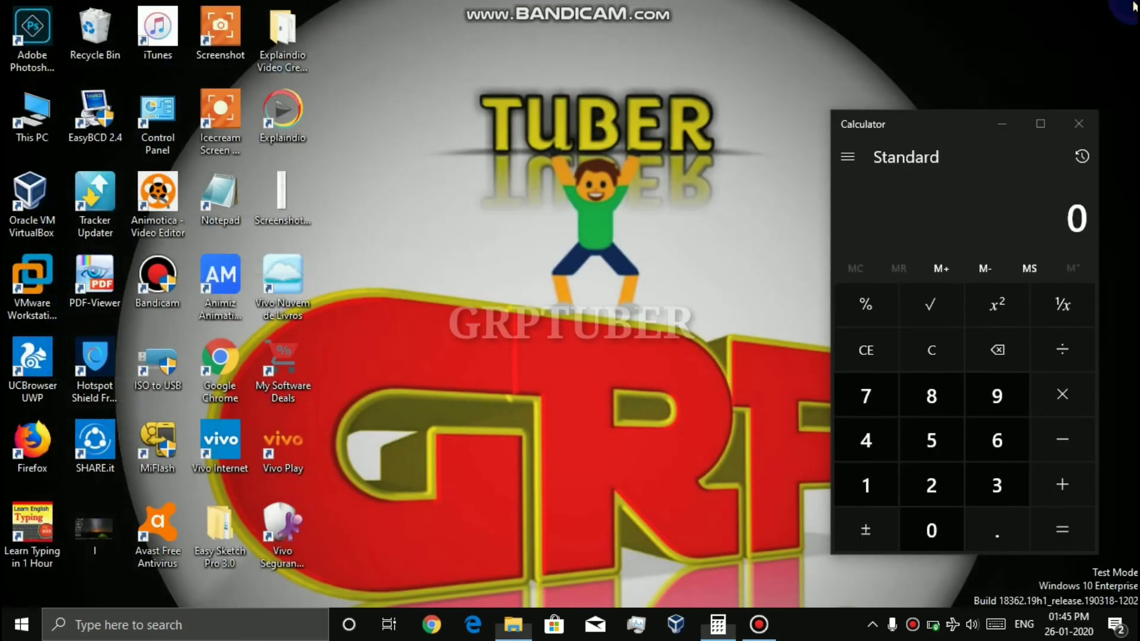
pyautogui.click(1078, 123)
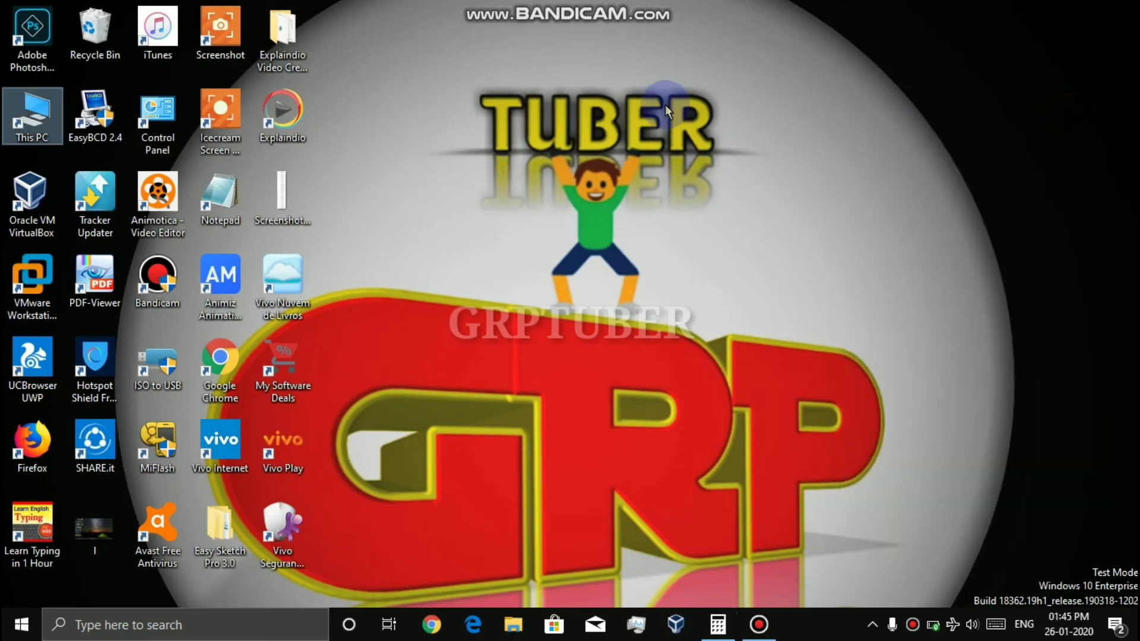
pyautogui.rightClick(899, 188)
pyautogui.click(929, 235)
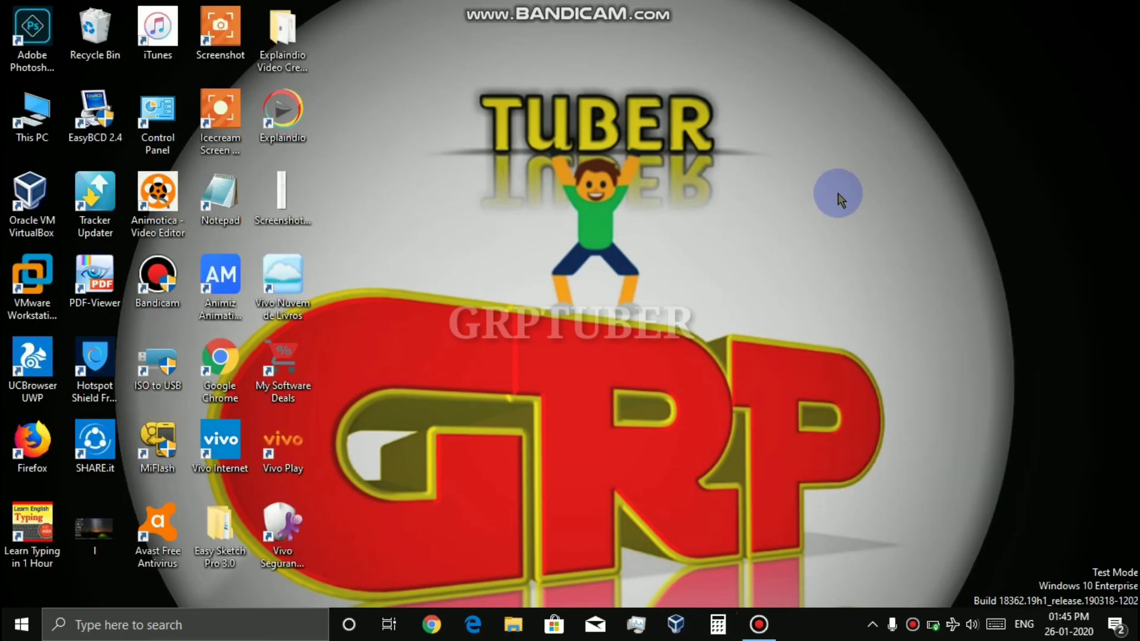
# Step: Open This PC, look inside the new GRPTUBER (D:) drive, and return to the drive overview
pyautogui.doubleClick(5, 113)
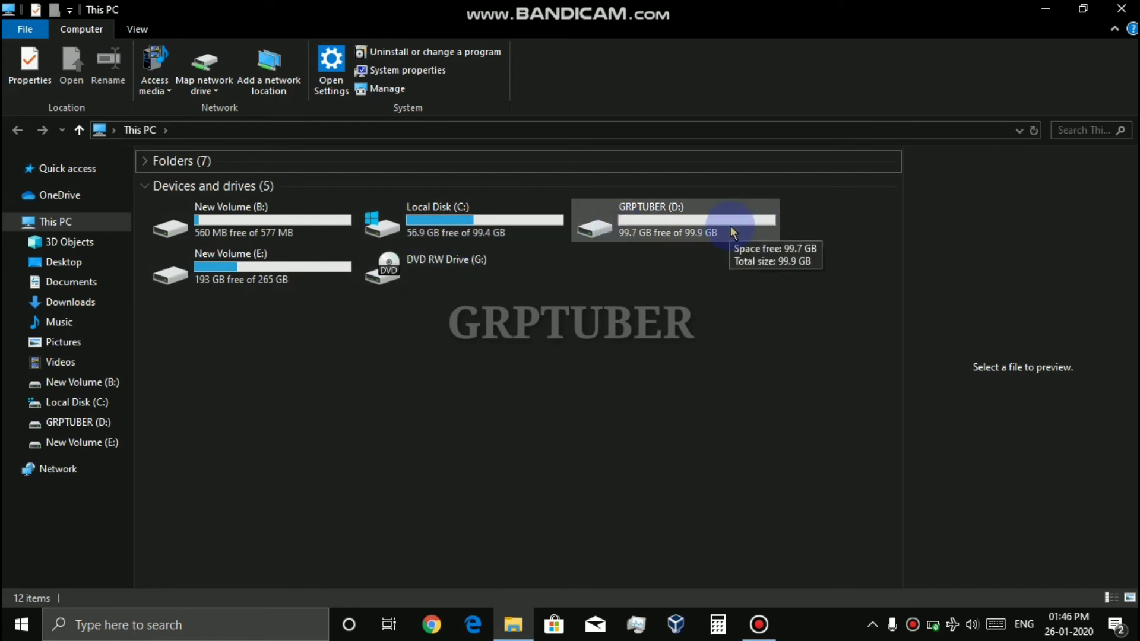
pyautogui.click(654, 222)
pyautogui.doubleClick(653, 221)
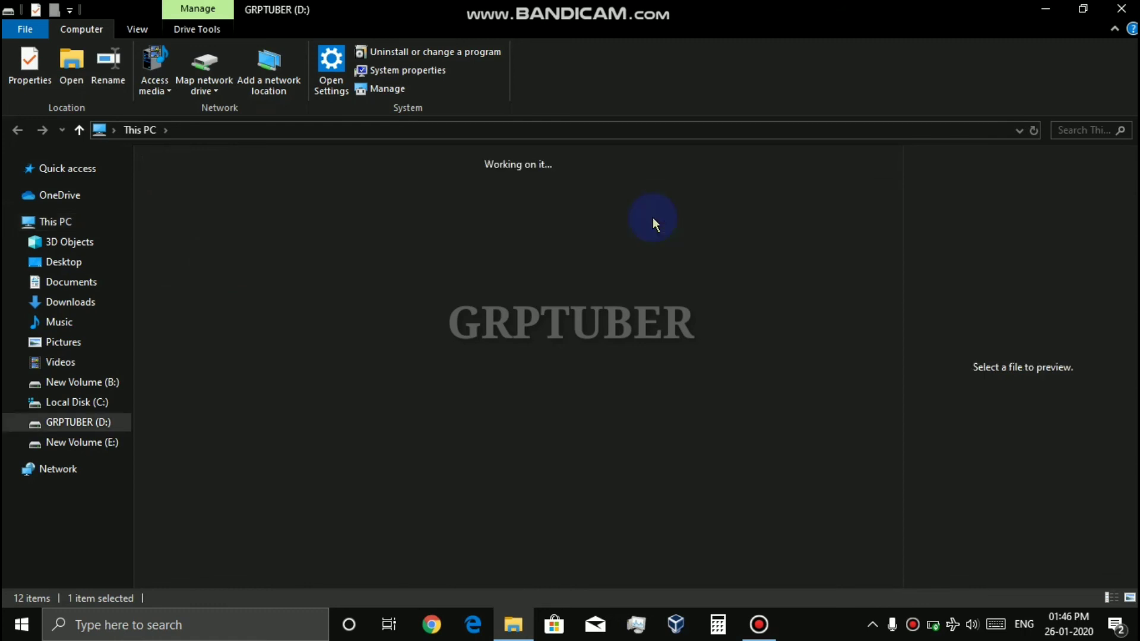
pyautogui.click(18, 130)
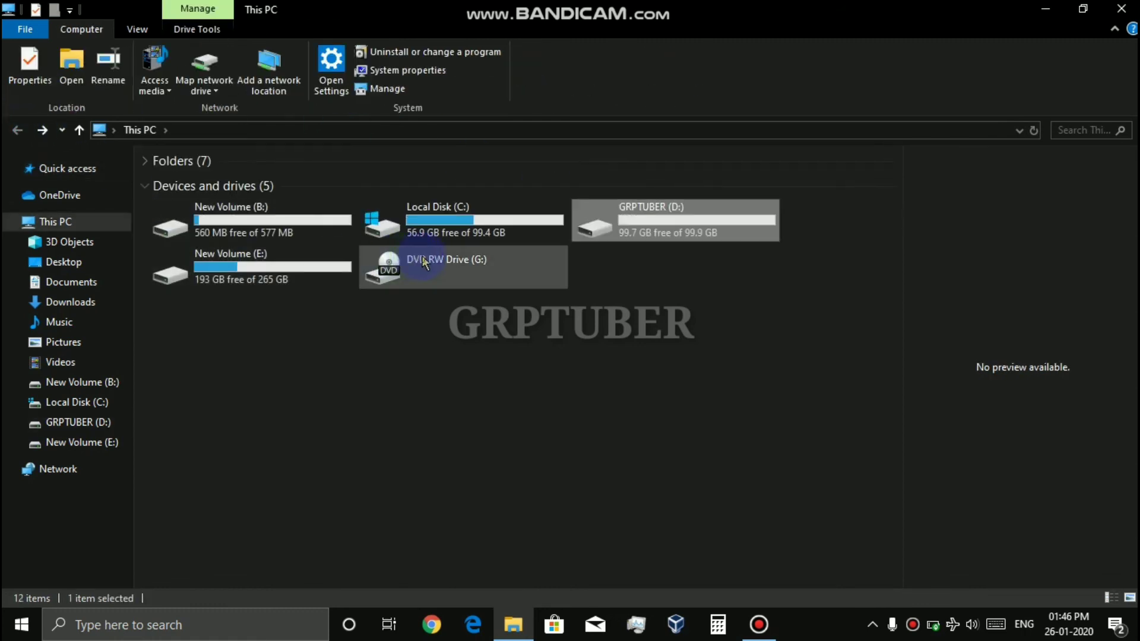